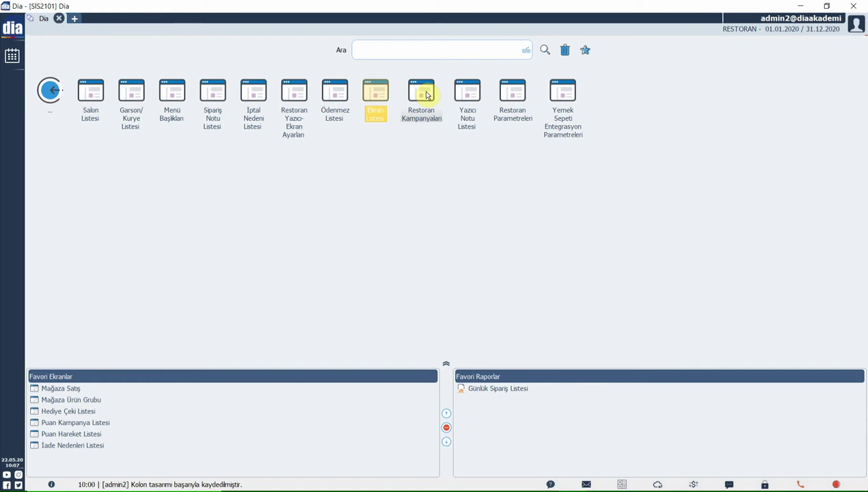
Step: Add a new restaurant campaign with the description "ÖĞLEN SAATLERİ ARASINDA MENÜLER %50 İNDİRİMLİ"
double_click(424, 93)
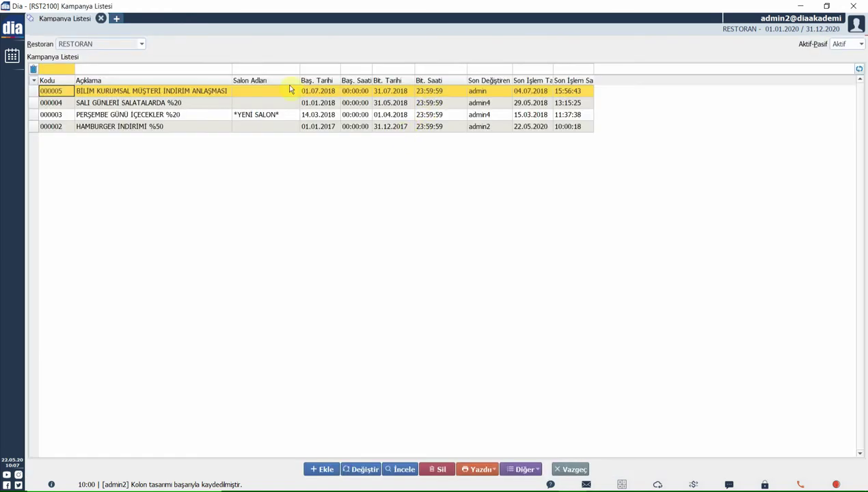
left_click(317, 469)
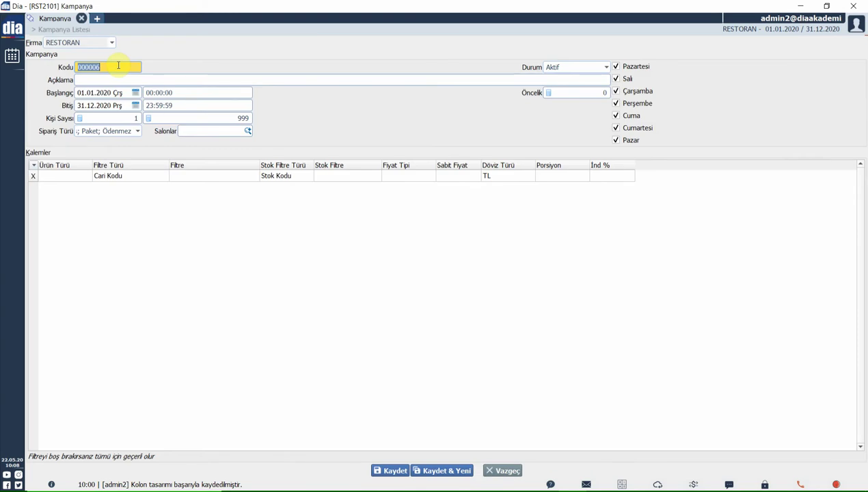
key("Tab")
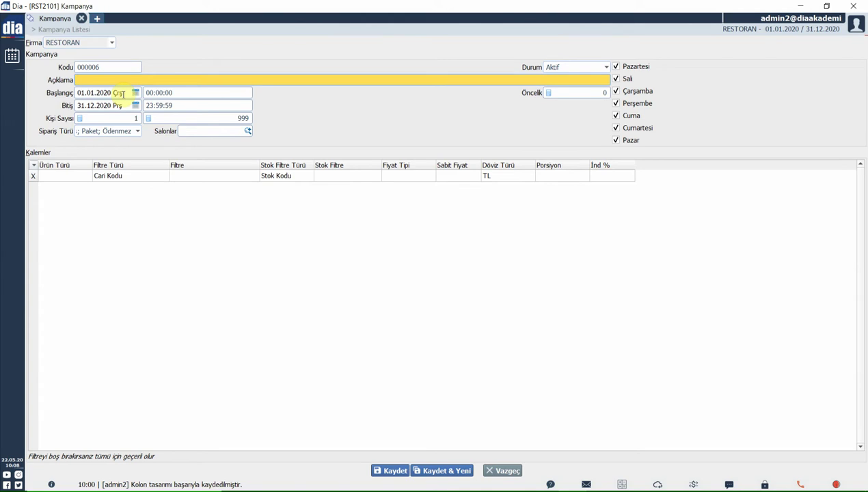
type("OĞLEN SAATLERI ARASINDA MENÜLER %50 İNDIRIMLI")
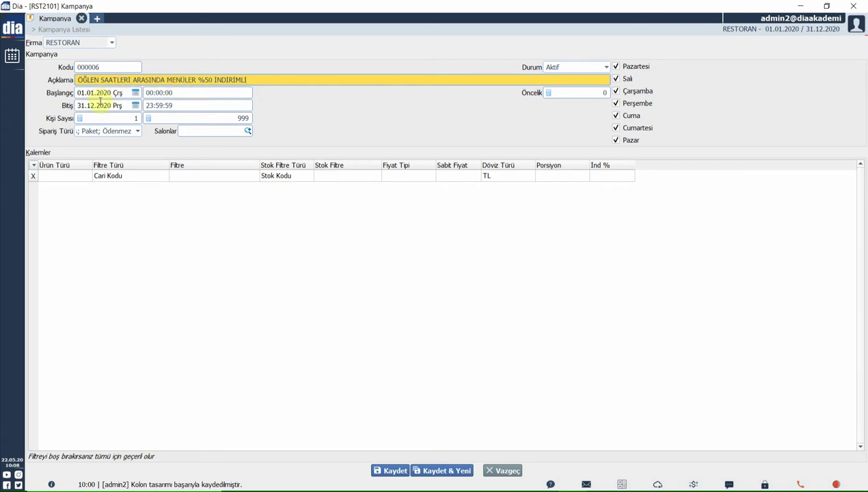
Step: Set the campaign's start time to 12:00:00 and its end time to 14:00:00
left_click(147, 93)
type("12:00")
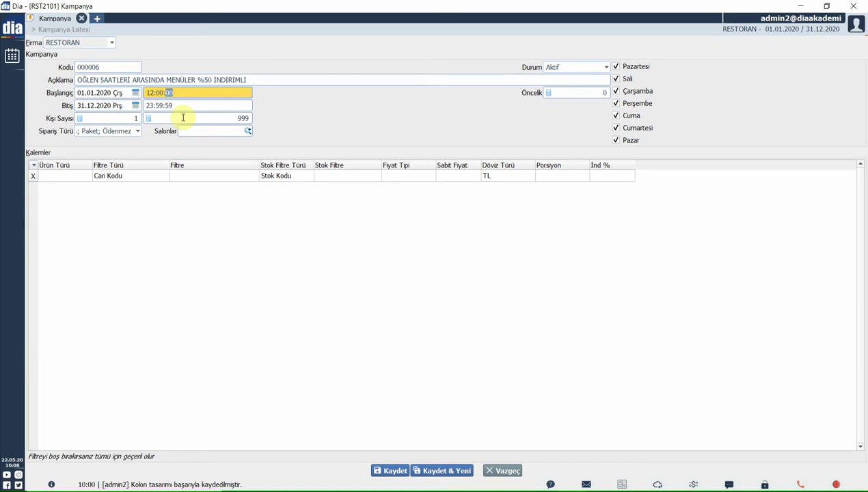
key("Tab")
type("14:00:00")
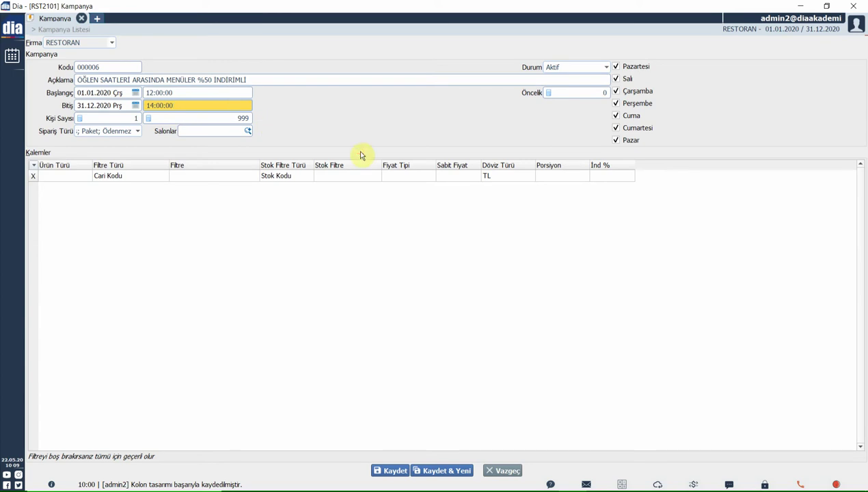
Step: Review the campaign's guest-count range, the order type options and the list of halls it can apply to
left_click(127, 118)
left_click(190, 119)
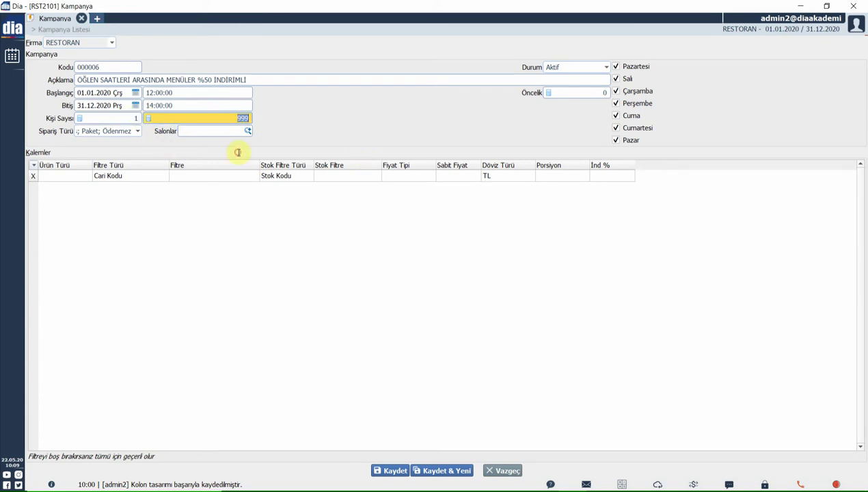
left_click(137, 131)
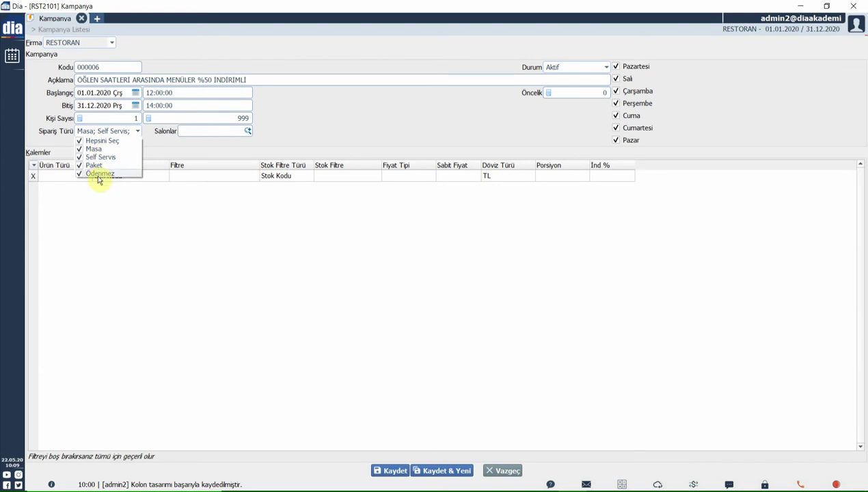
left_click(198, 179)
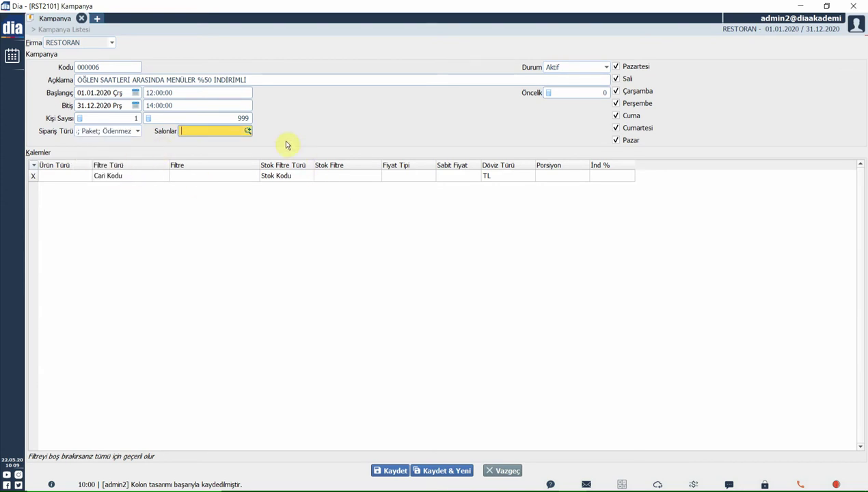
left_click(248, 129)
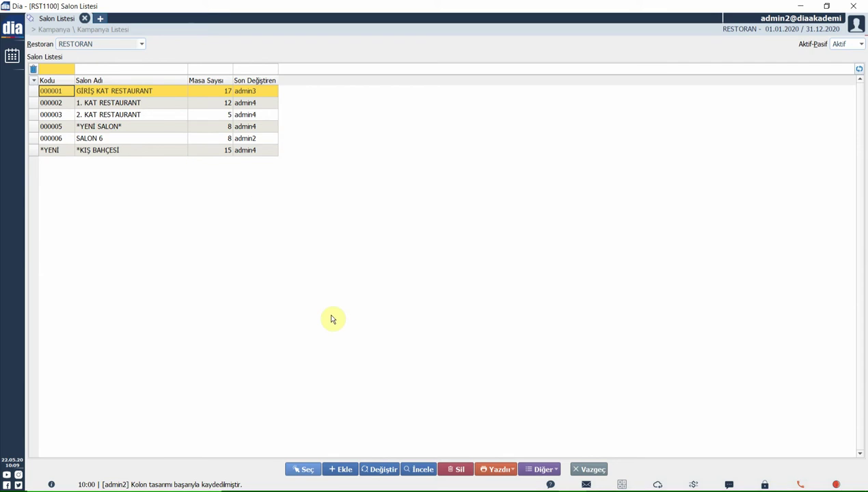
left_click(589, 469)
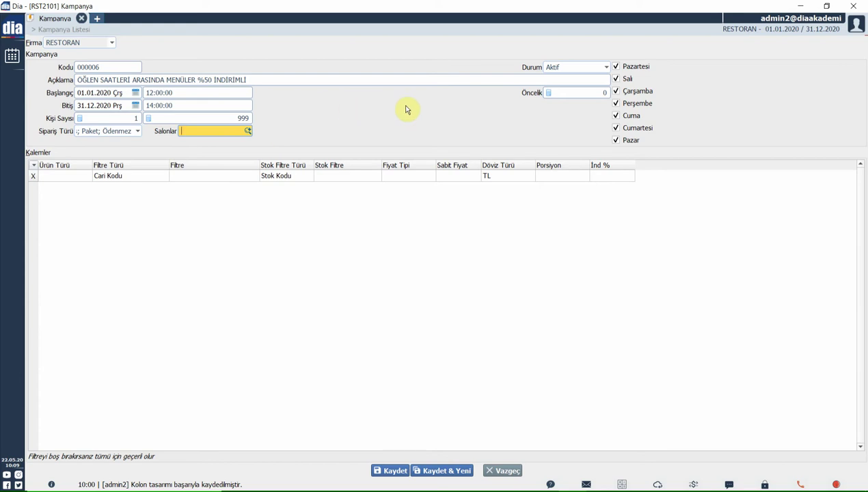
Step: Set the campaign's priority (Öncelik) to 100
left_click(568, 92)
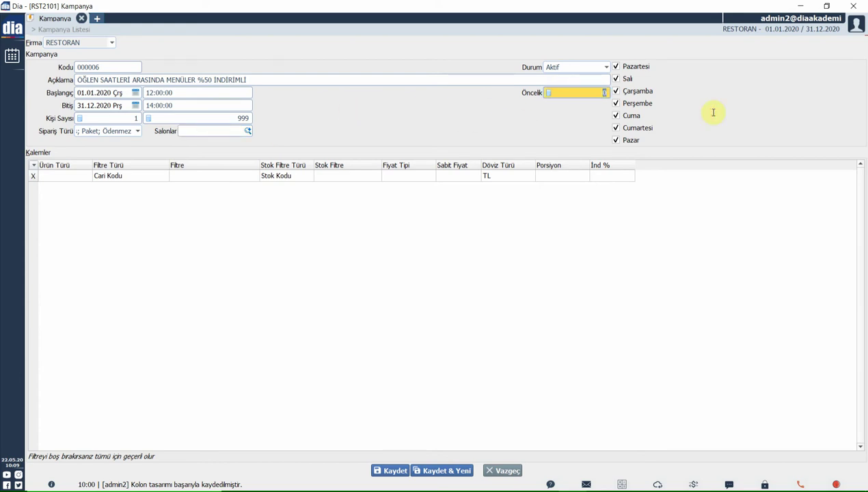
type("100")
Step: Check the campaign's weekday selection and the available status (Durum) options
left_click(616, 140)
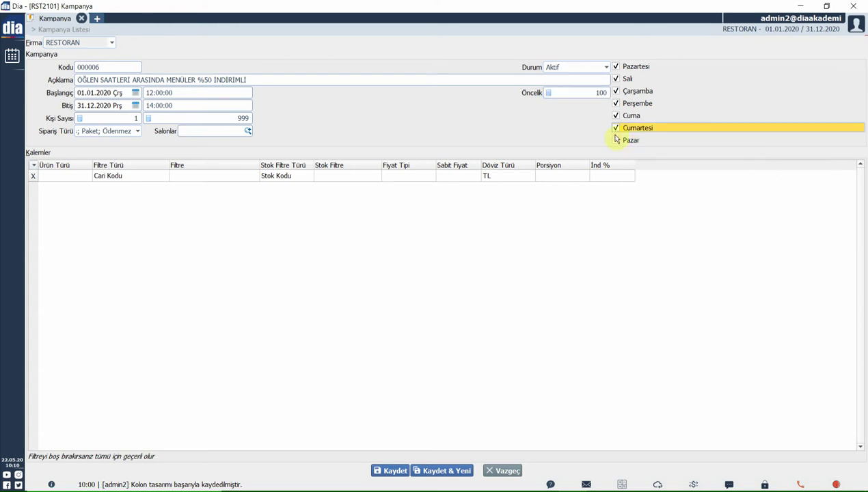
left_click(770, 174)
left_click(616, 140)
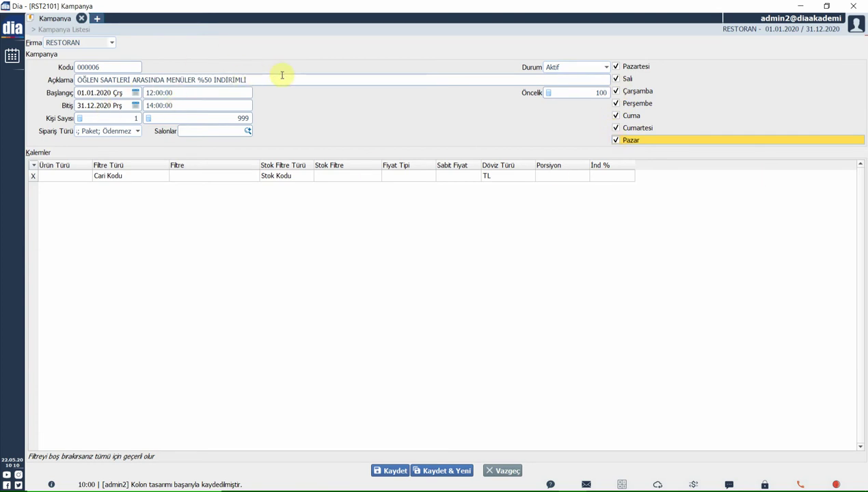
left_click(563, 69)
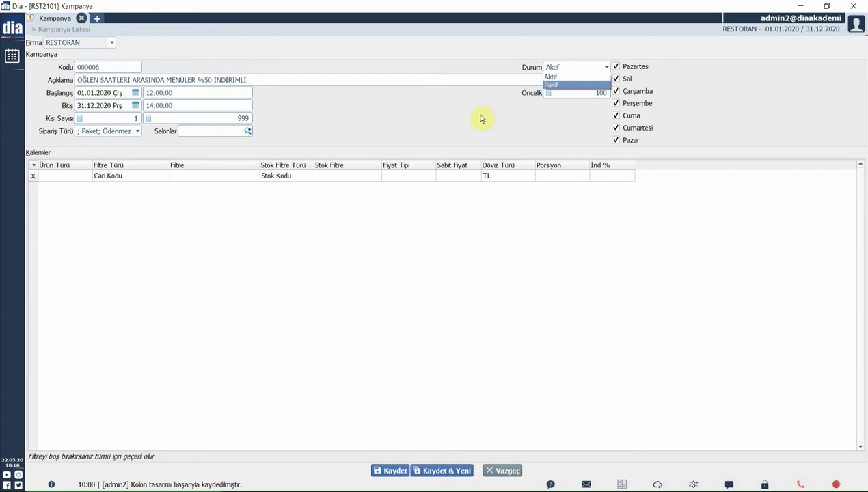
left_click(598, 141)
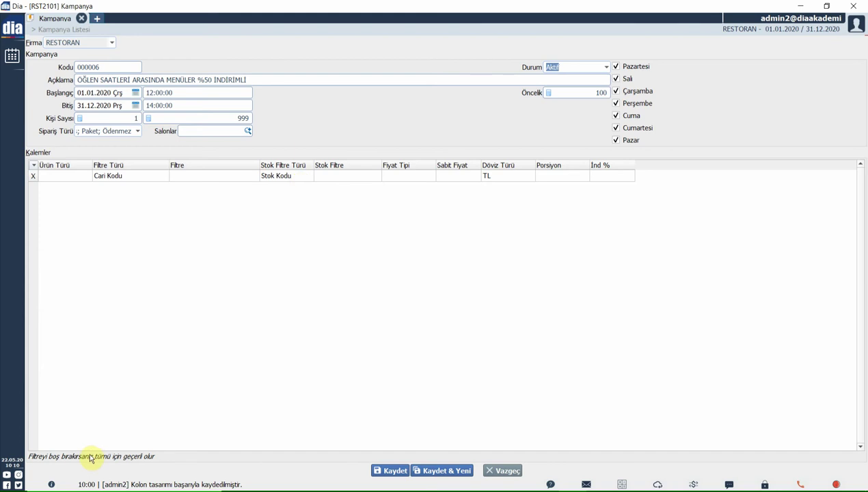
Step: Review the product type (Ürün Türü) options for the first campaign item row
left_click(117, 202)
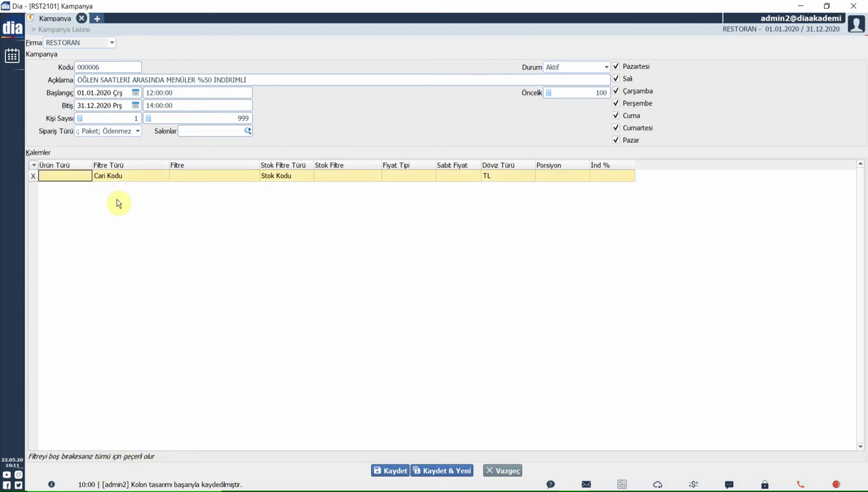
left_click(80, 177)
left_click(100, 219)
left_click(82, 176)
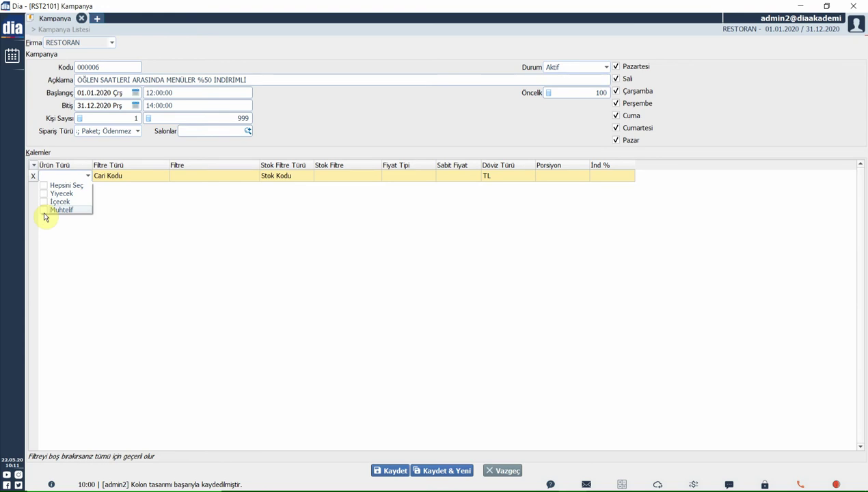
left_click(123, 298)
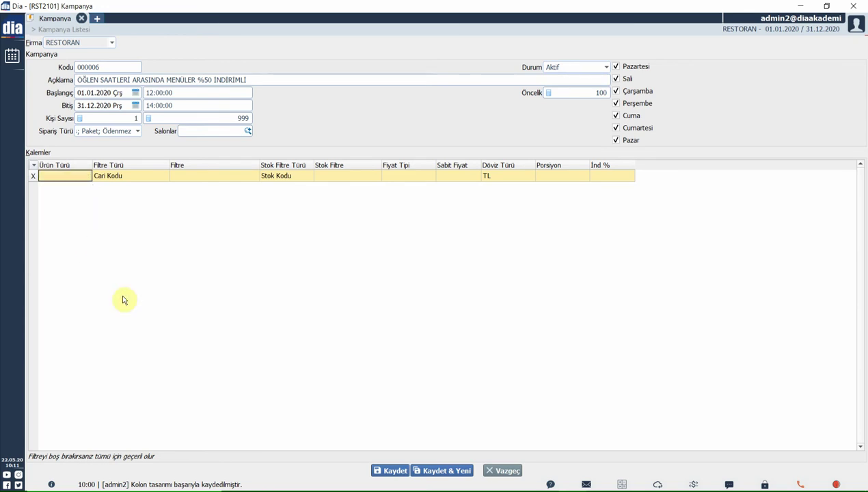
Step: Look through the filter types for the campaign item row and choose Cari Kodu
key("Tab")
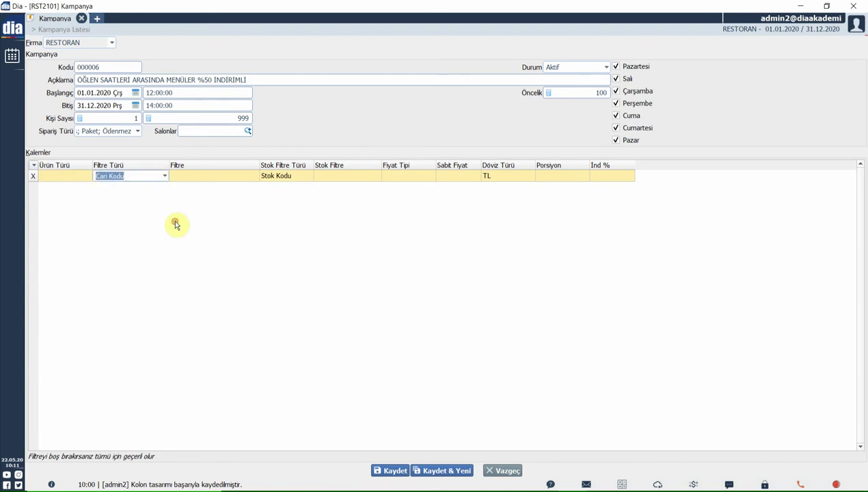
key("alt+Down")
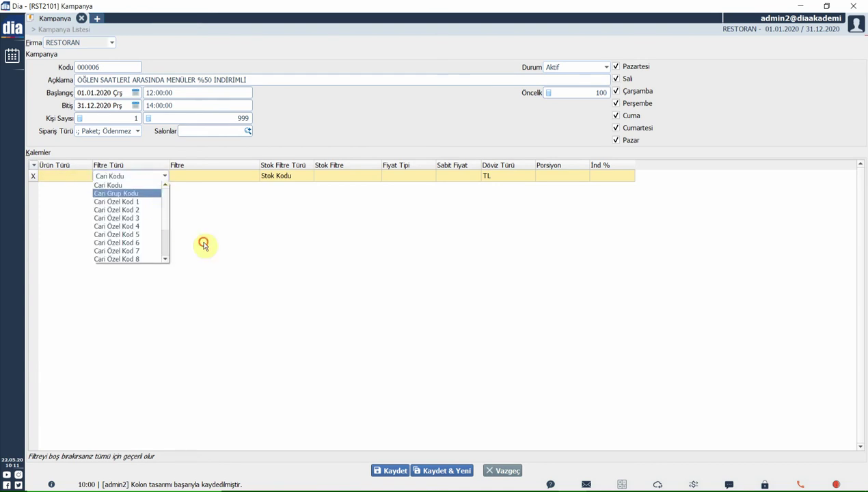
left_click_drag(163, 194, 167, 231)
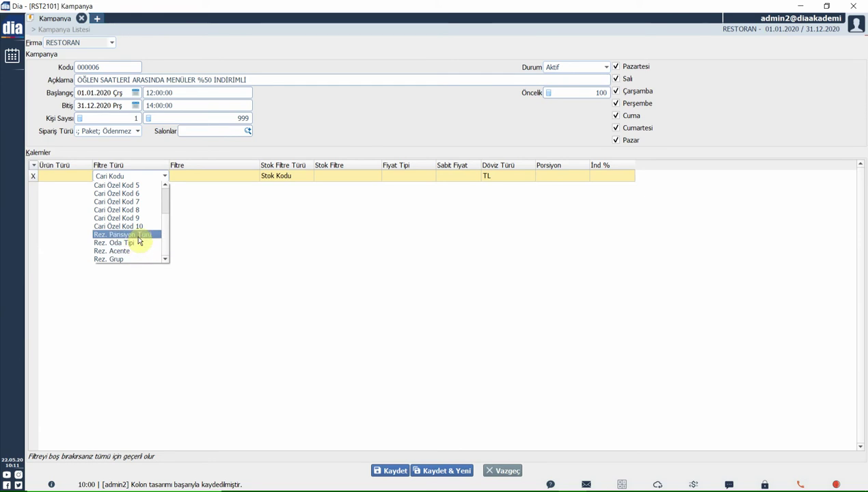
left_click(207, 293)
left_click(139, 178)
left_click(117, 186)
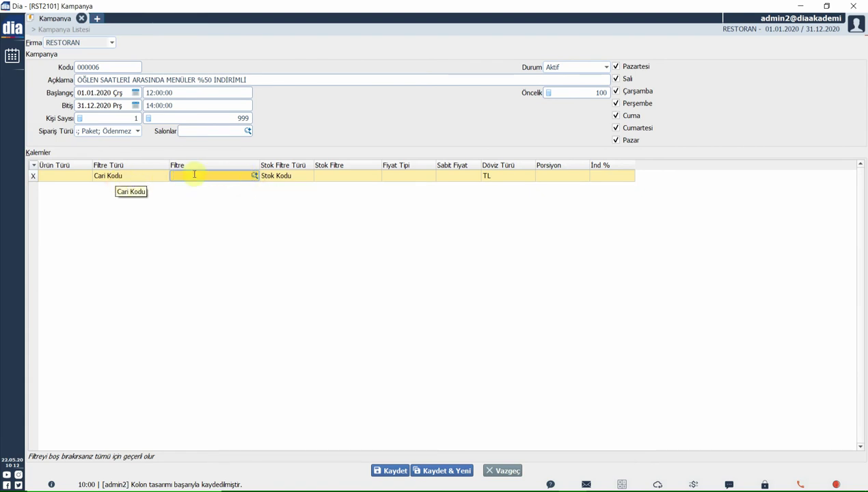
Step: Mark several customer accounts in the item row's filter lookup, and leave the lookup without applying them
left_click(254, 176)
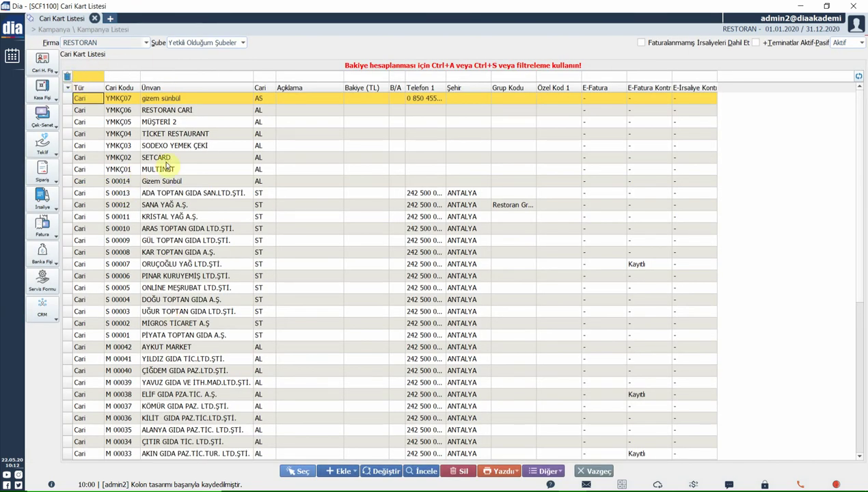
left_click(202, 209)
key("shift+Down")
key("shift+Down")
key("shift+Down")
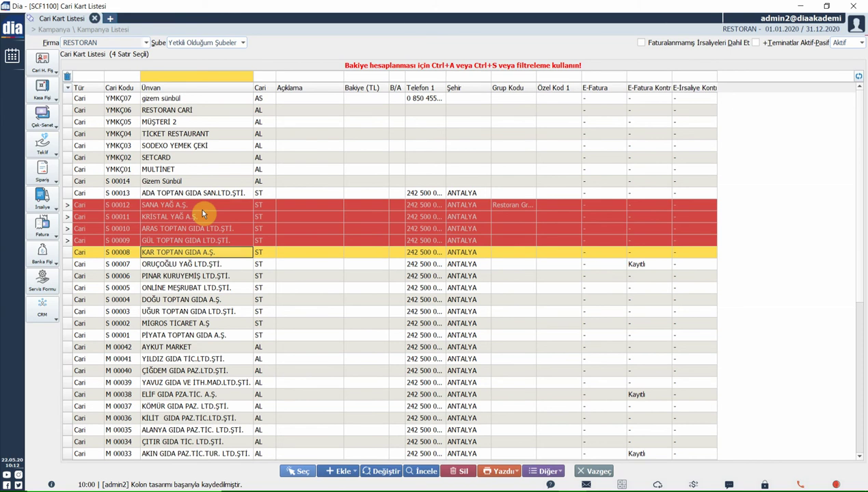
key("shift+Down")
left_click(184, 114)
key("shift+Down")
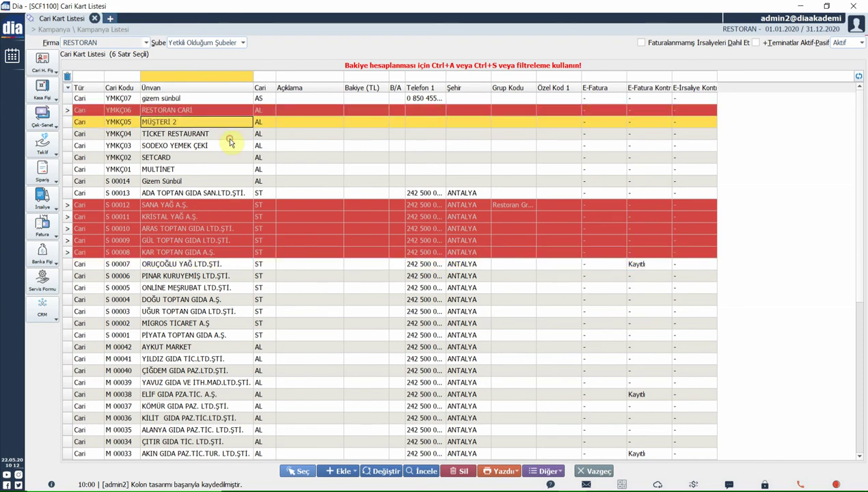
left_click(581, 472)
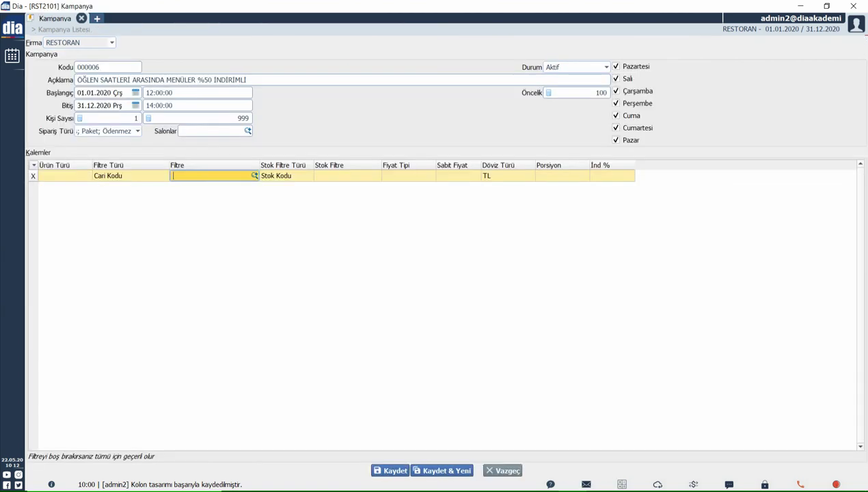
Step: Set the stock filter type (Stok Filtre Türü) of the campaign item row to Menü Grubu
left_click(285, 177)
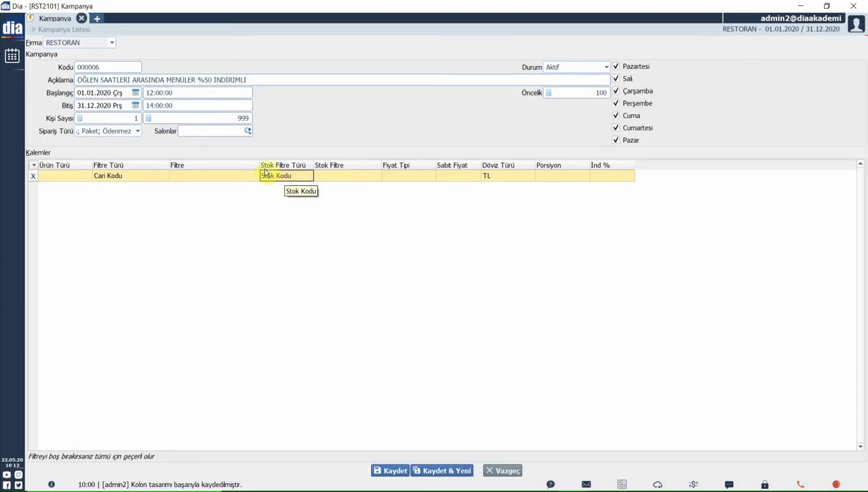
left_click(310, 175)
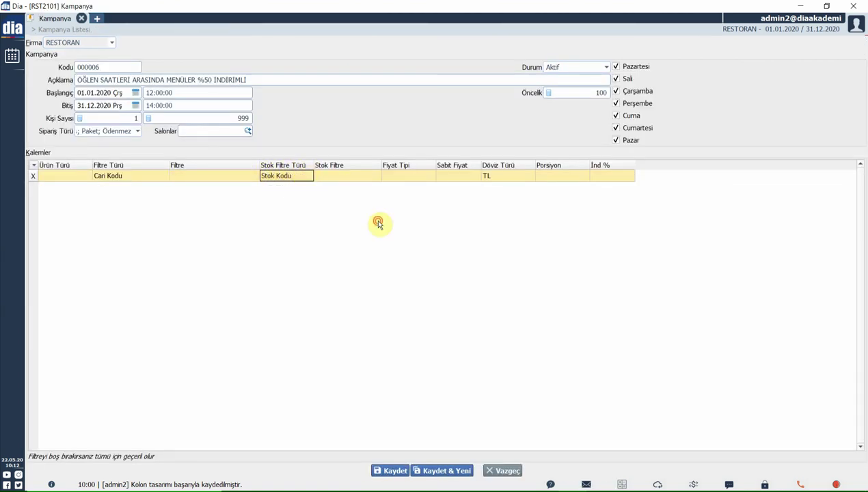
left_click(309, 177)
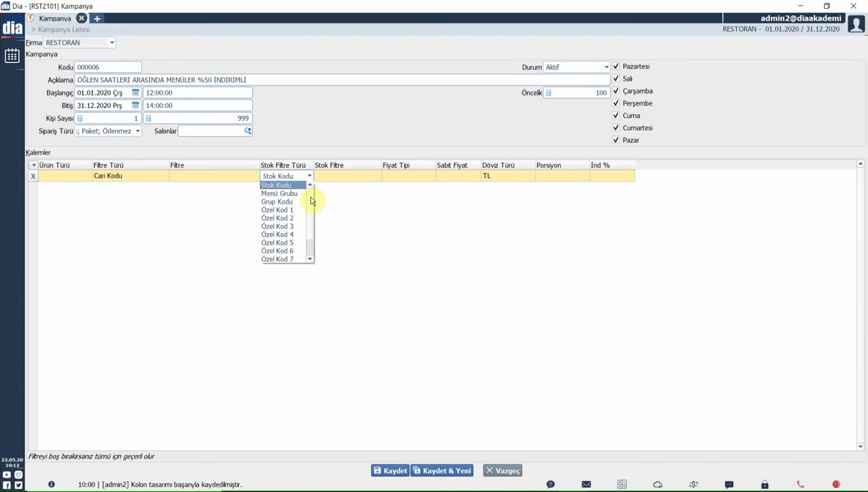
key("Down")
key("Down")
key("Down")
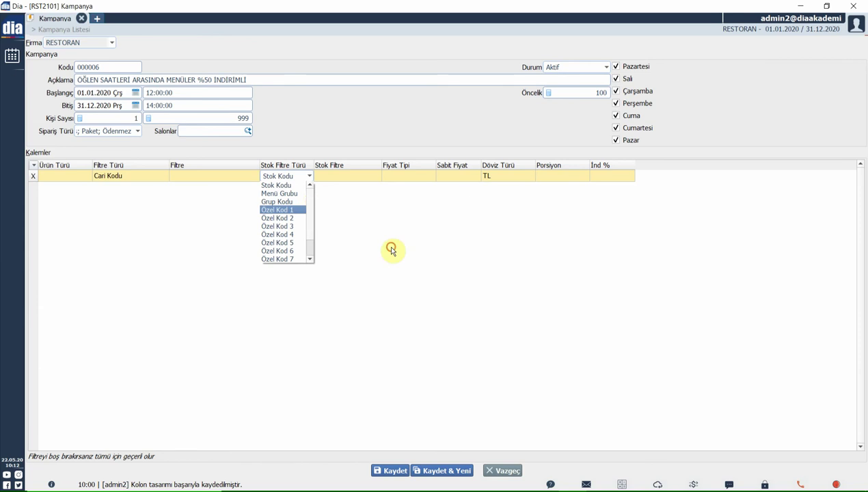
scroll(314, 238, "down", 1)
scroll(310, 205, "up", 1)
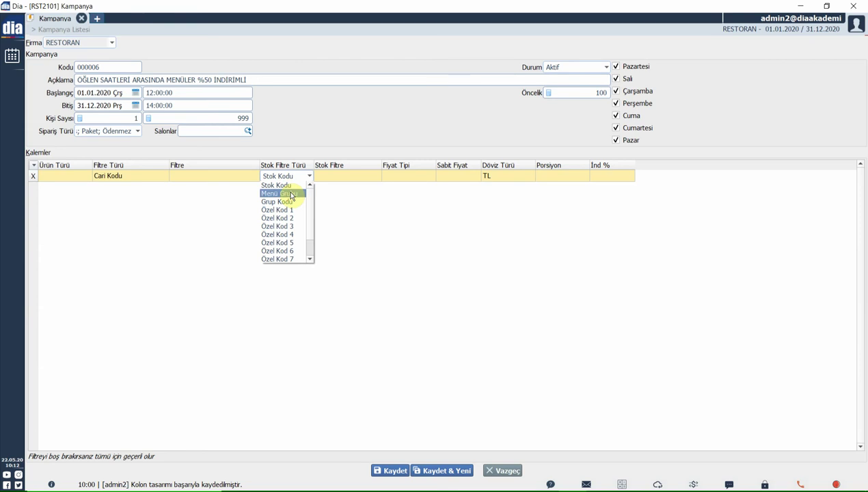
scroll(312, 205, "down", 1)
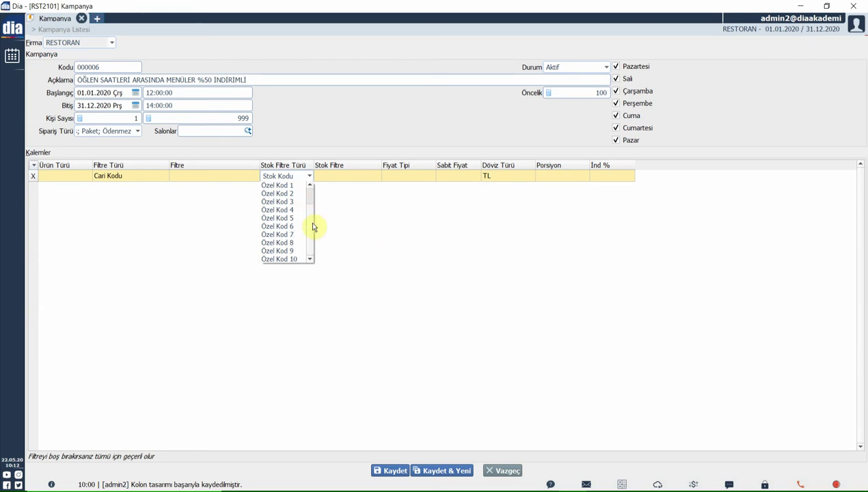
scroll(310, 217, "up", 1)
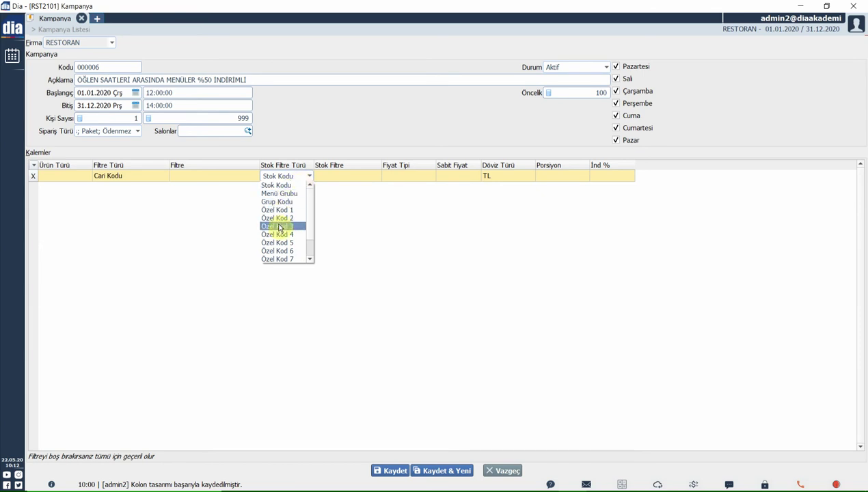
left_click(279, 193)
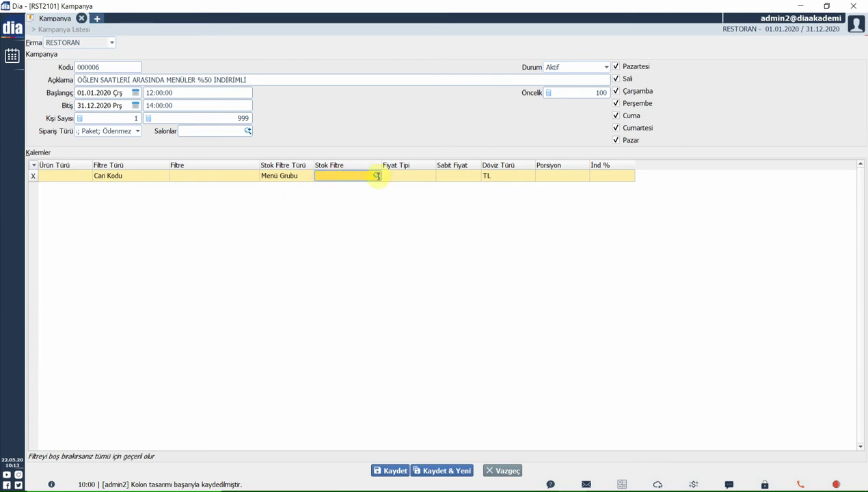
Step: Set the stock filter (Stok Filtre) of the item row to the menu groups Çorbalar, Salatalar, Makarnalar, Pizzalar and Kebaplar
key("F12")
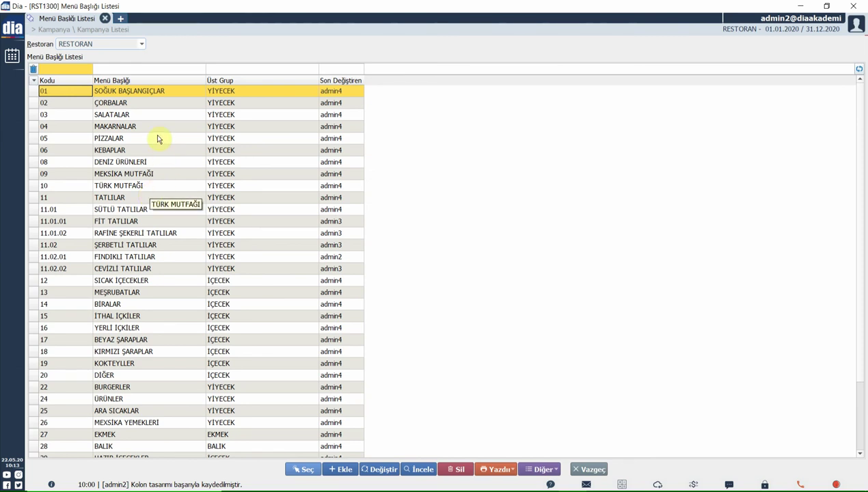
left_click(135, 105)
key("Insert")
key("Insert")
key("Insert")
key("Insert")
key("Insert")
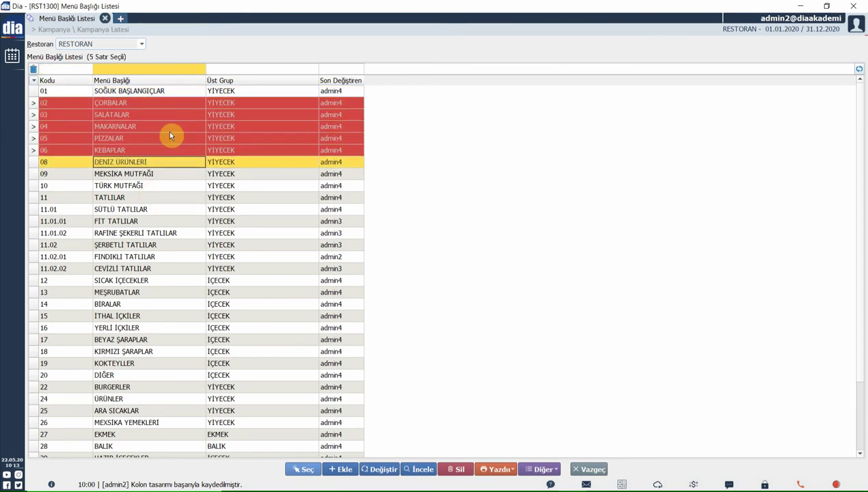
left_click(302, 470)
left_click(432, 221)
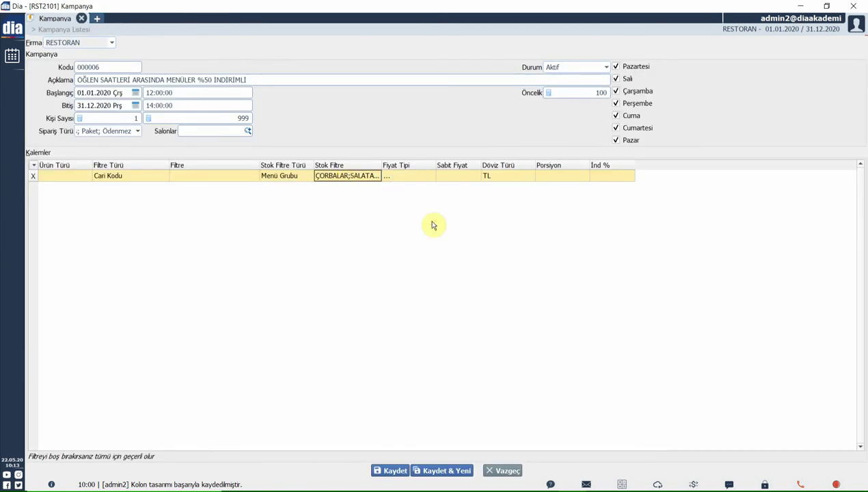
Step: Look through the price types for the item row and set Fiyat Tipi to MÜŞTERİ
left_click(398, 177)
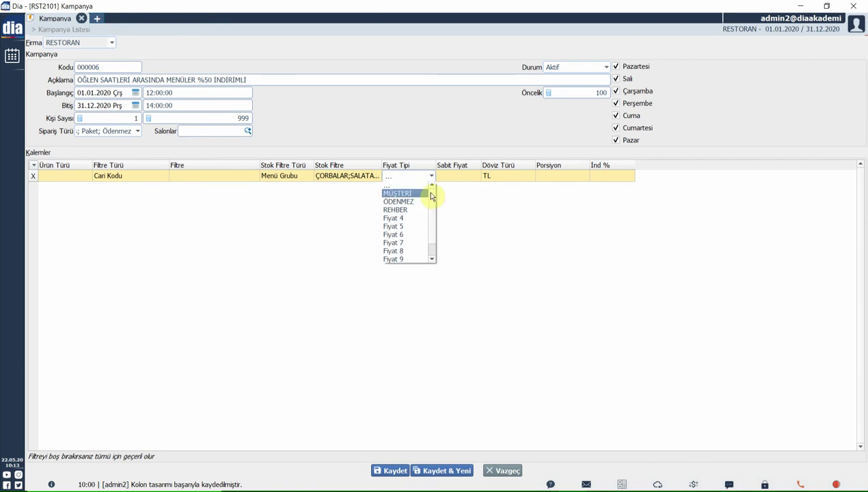
scroll(434, 217, "down", 2)
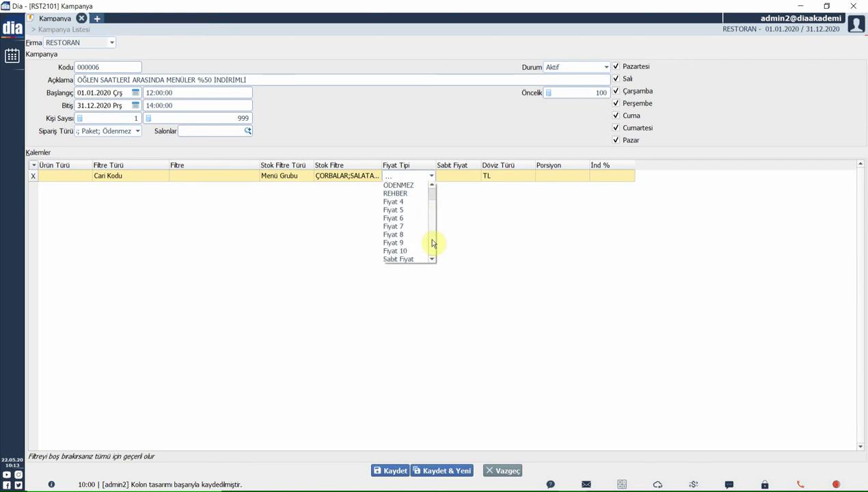
scroll(433, 226, "up", 2)
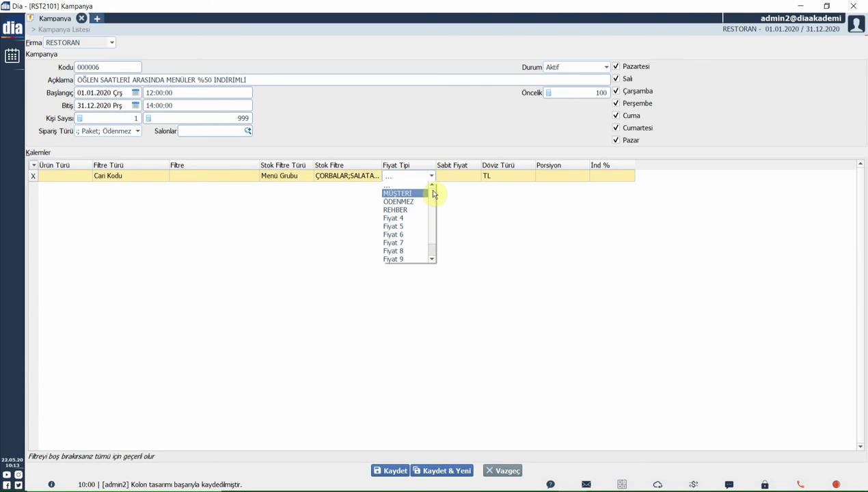
scroll(430, 236, "down", 2)
scroll(434, 202, "up", 2)
key("Return")
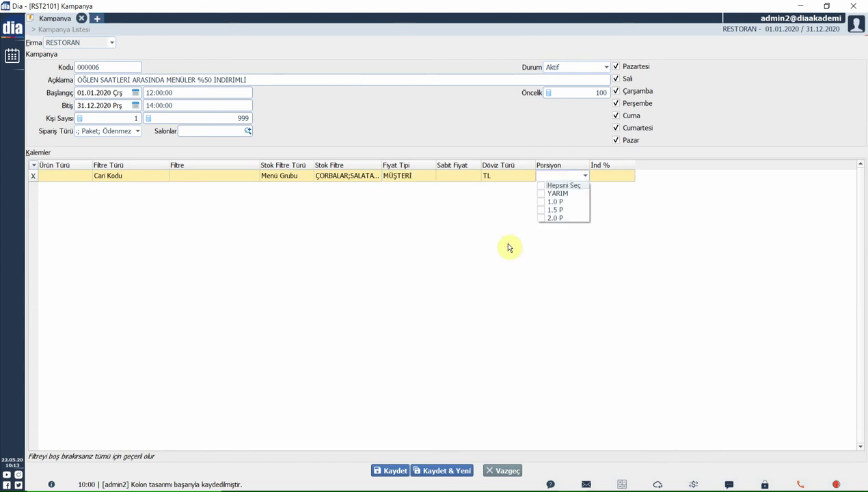
Step: Review the fixed price, currency and portion fields of the item row, including the available portion options, without setting them
left_click(448, 178)
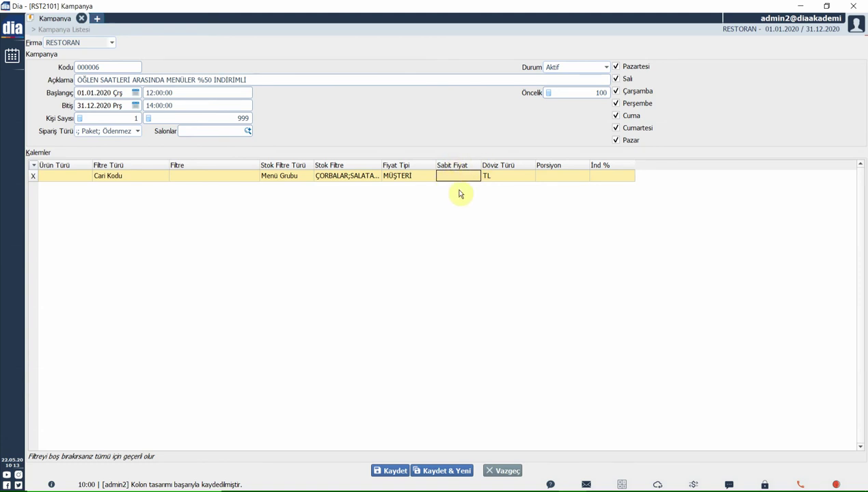
left_click(490, 178)
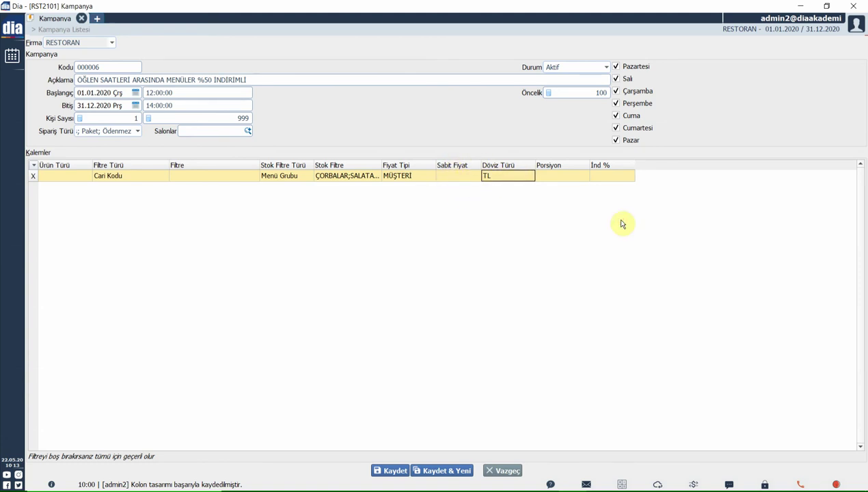
left_click(537, 178)
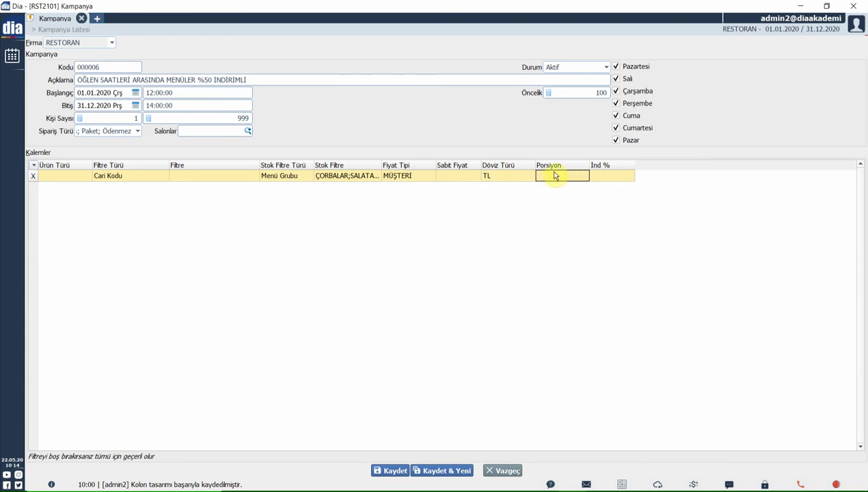
left_click(554, 178)
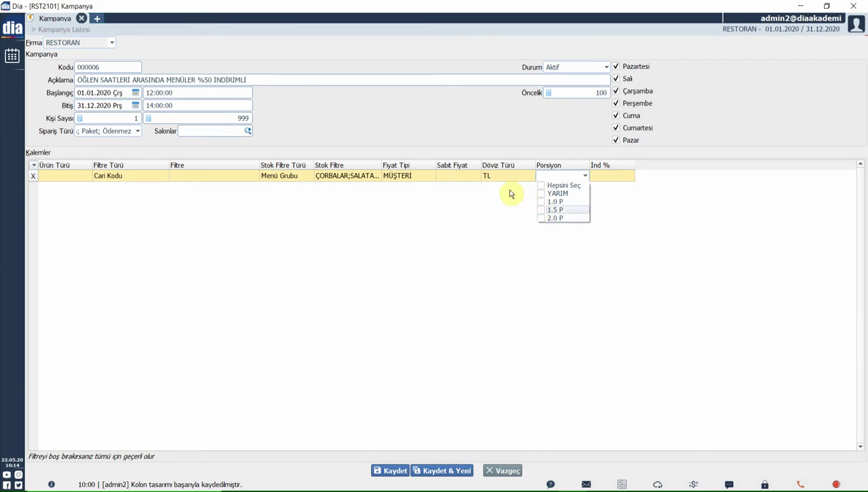
left_click(632, 236)
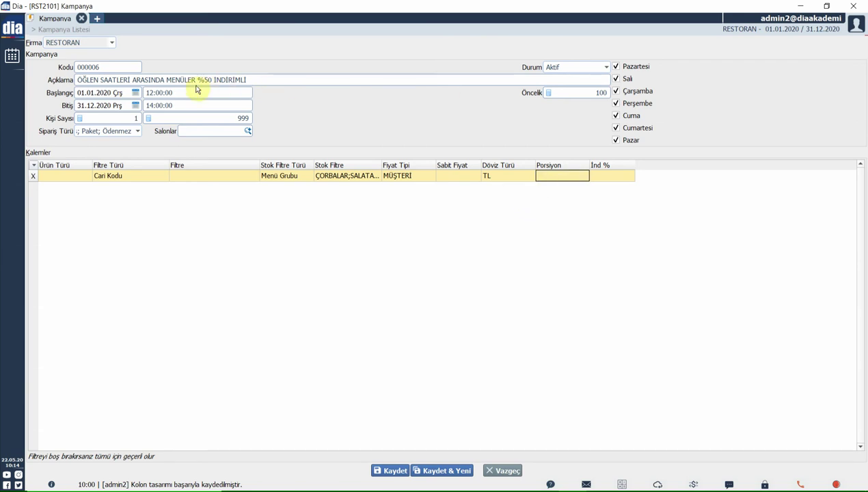
Step: Set the discount percentage (İnd %) of the campaign item row to 50
left_click_drag(196, 80, 261, 78)
left_click(331, 99)
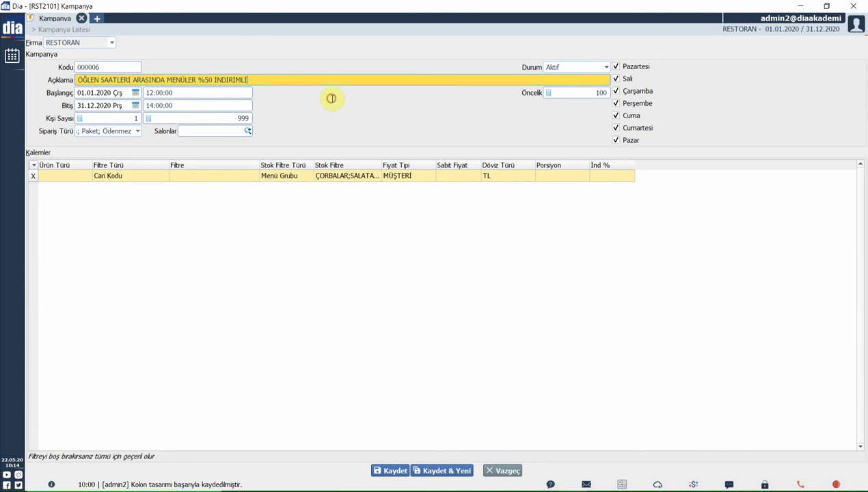
left_click(743, 219)
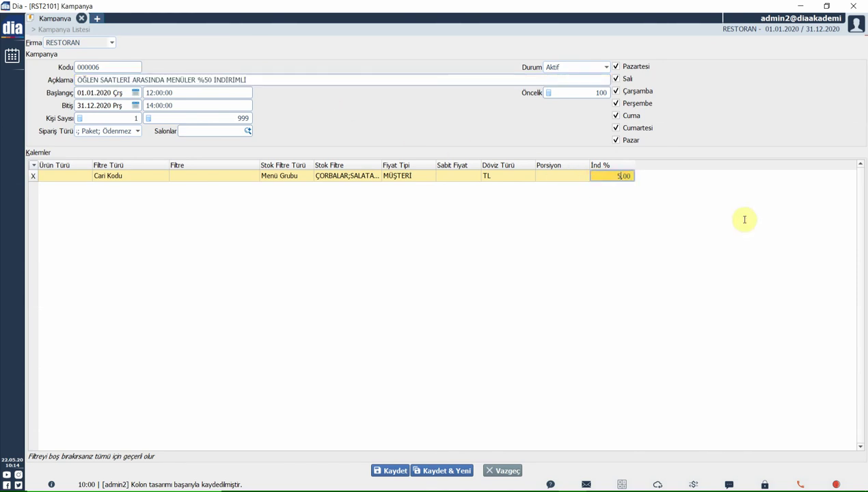
type("50")
key("Return")
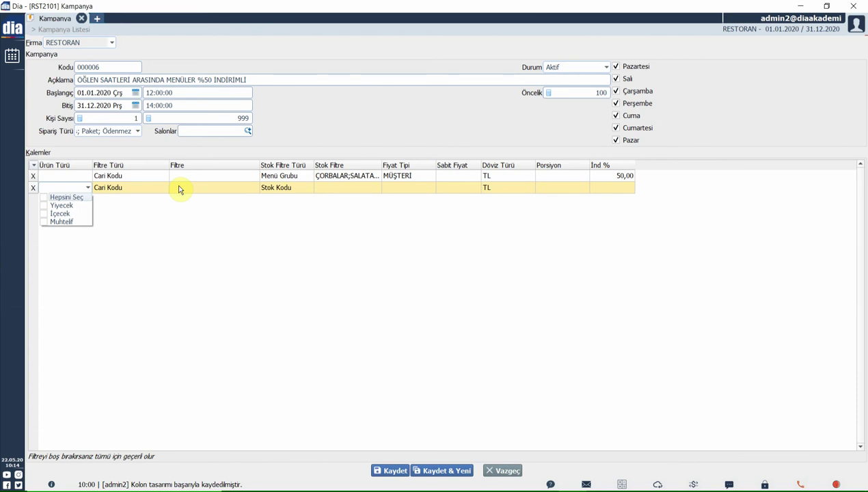
Step: Delete the empty second item row from the campaign
left_click(223, 234)
left_click(33, 187)
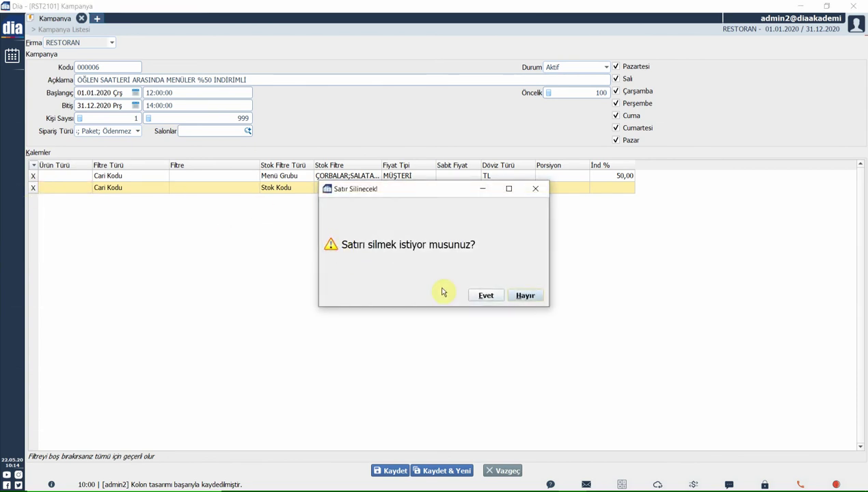
left_click(486, 297)
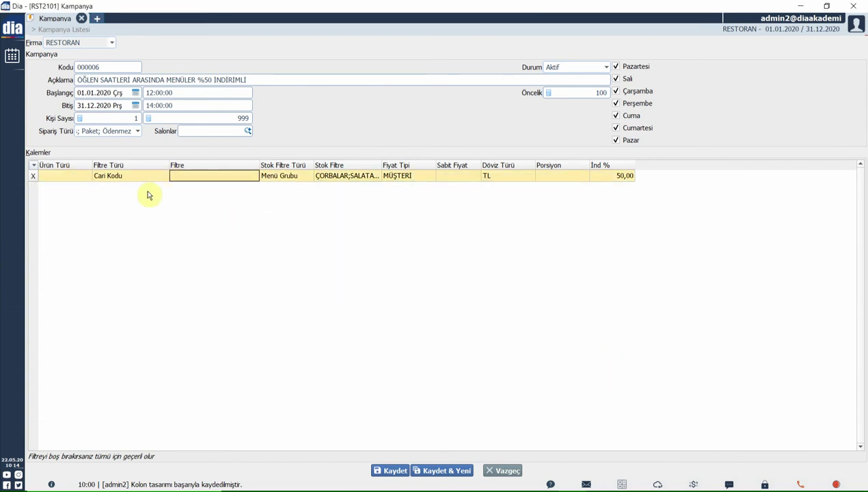
Step: Select all product types (Yiyecek, İçecek, Muhtelif) for the item row and save the campaign
left_click(81, 178)
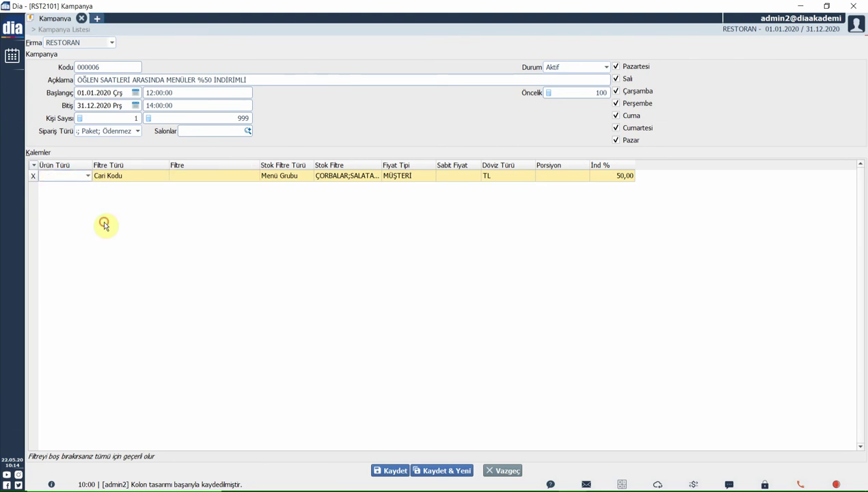
left_click(88, 175)
left_click(43, 187)
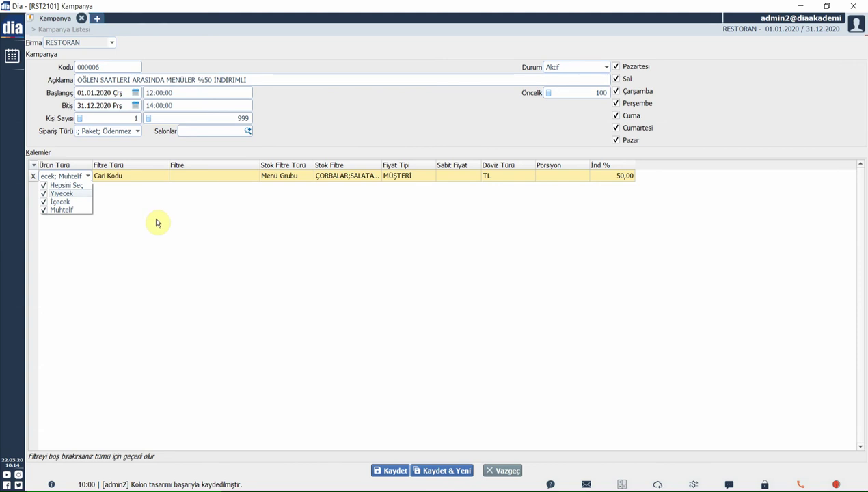
left_click(195, 275)
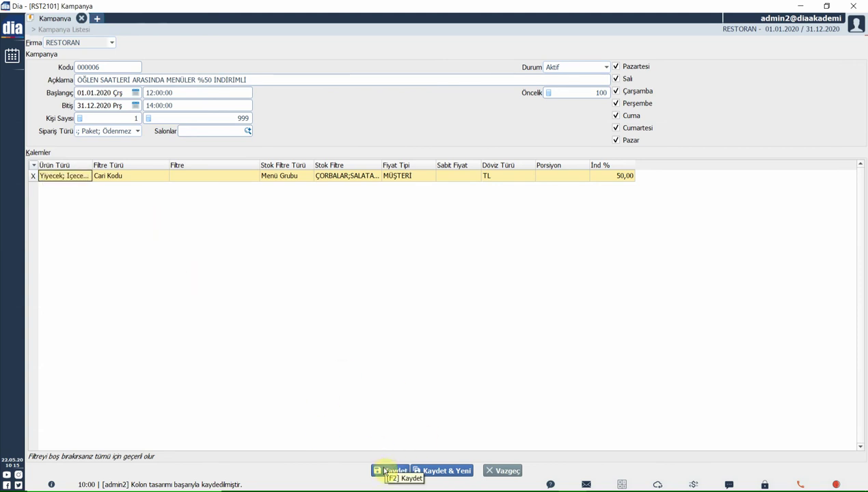
left_click(386, 471)
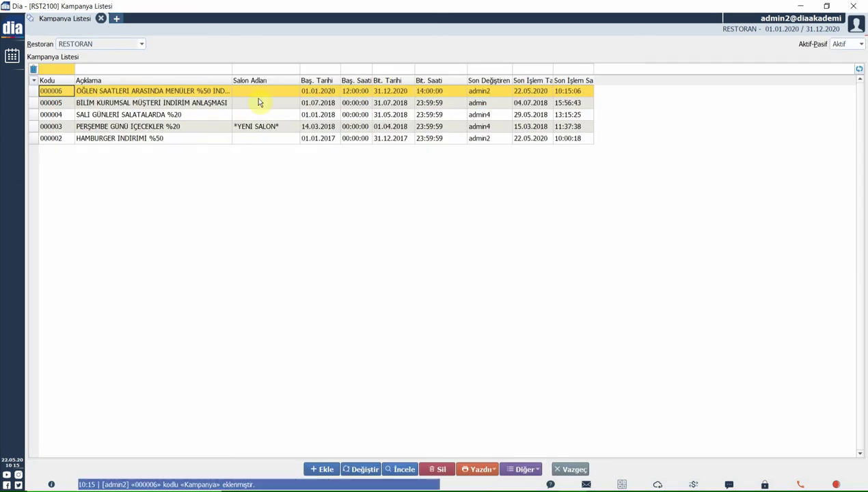
Step: Change the start time of the saved lunch-hour campaign to 10:00:00
left_click(309, 95)
key("Tab")
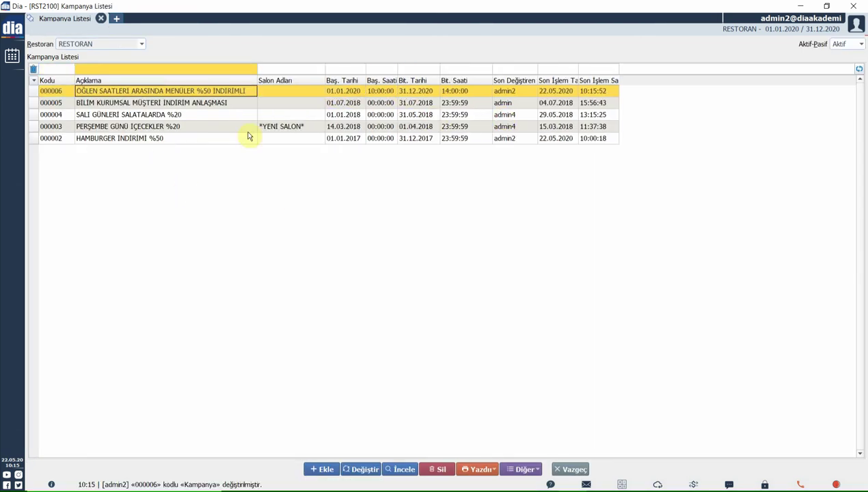
Step: Open the restaurant sales screen (Restoran Satış Ekranı) in a new tab and start an order for one guest at table A10
left_click(117, 19)
left_click(605, 180)
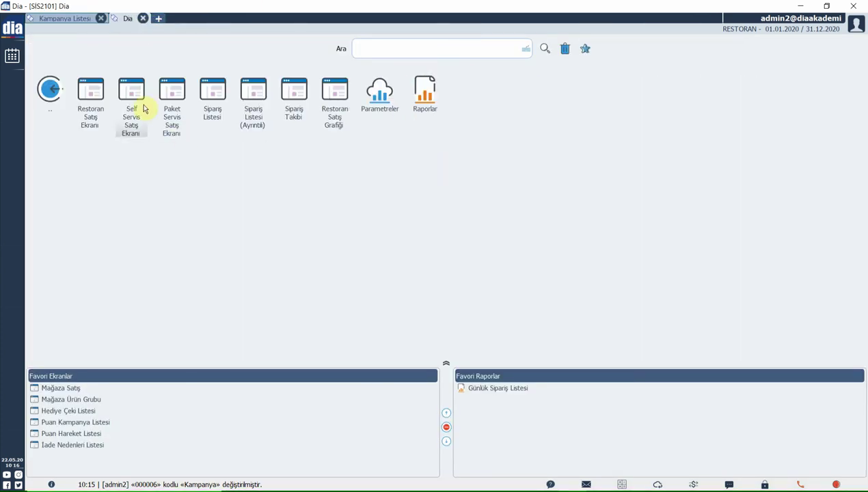
left_click(84, 91)
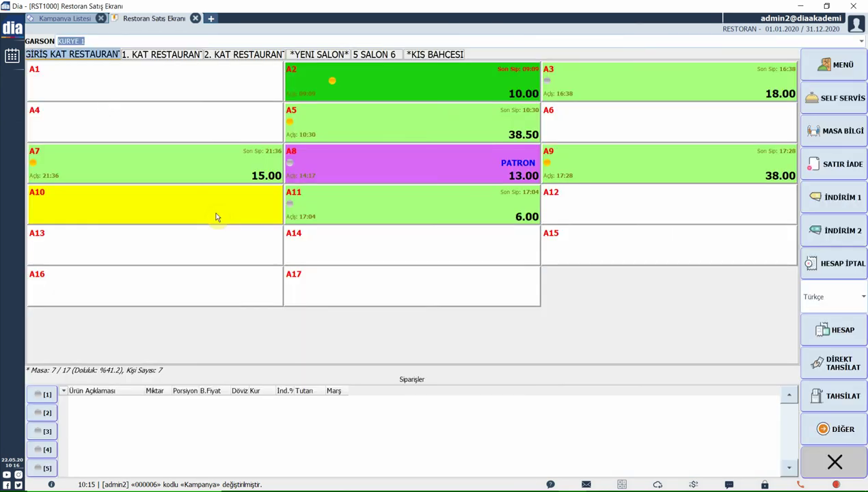
left_click(216, 217)
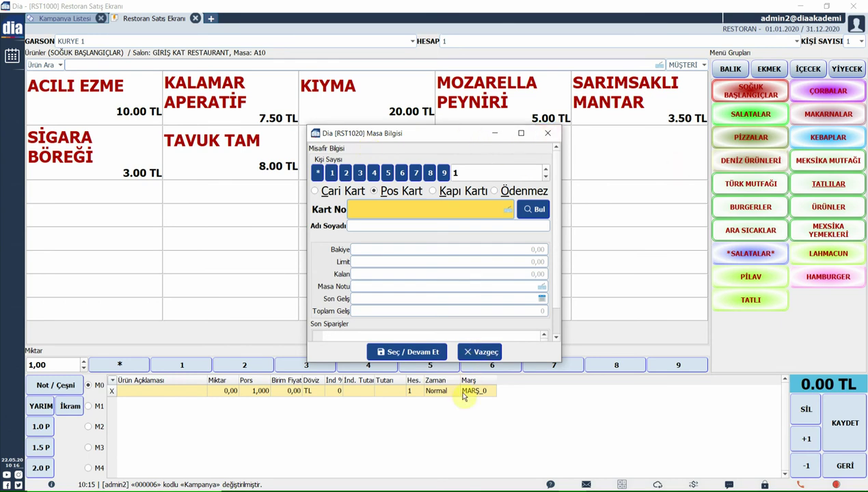
left_click(409, 351)
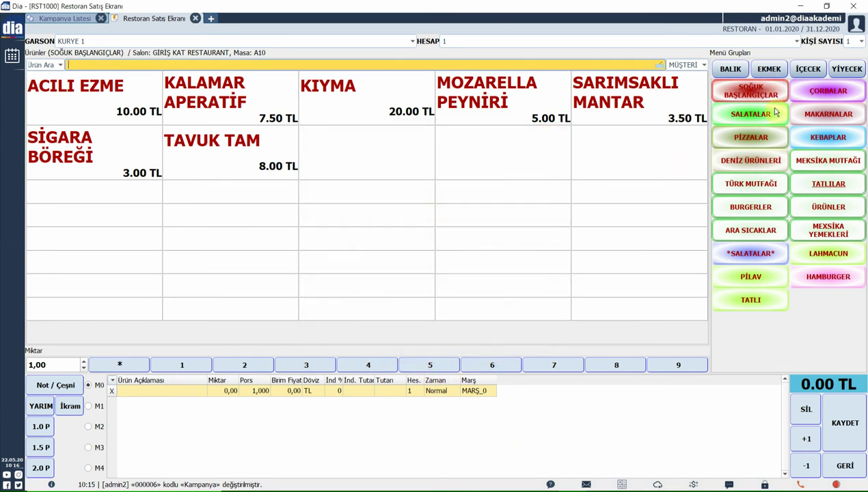
Step: Add one Karışık Pizza from the Pizzalar group to the order and widen the discount percentage column in the order lines
left_click(751, 137)
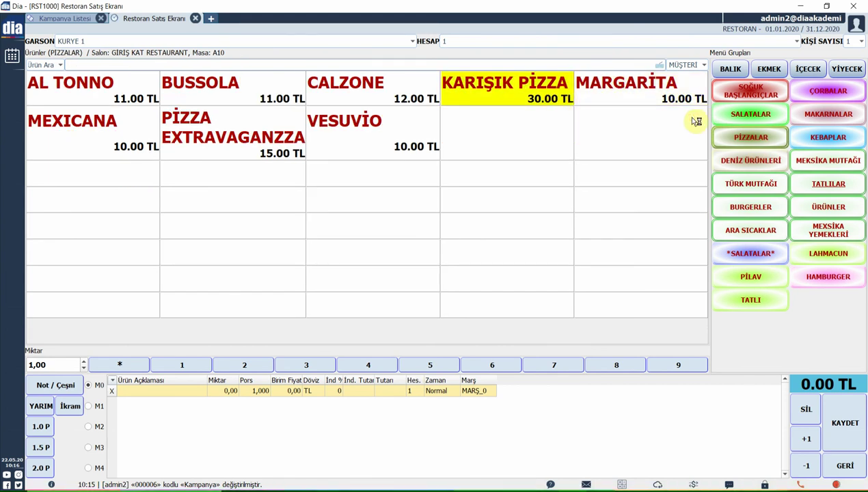
left_click(505, 88)
left_click(394, 350)
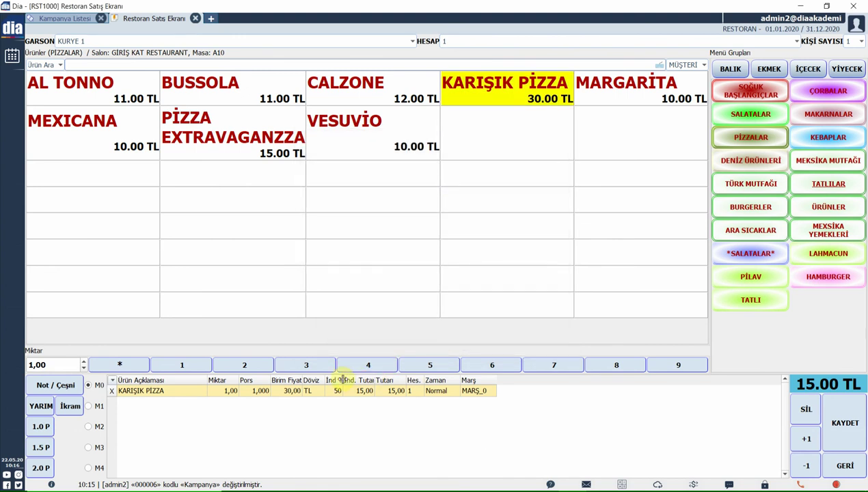
left_click_drag(342, 380, 360, 380)
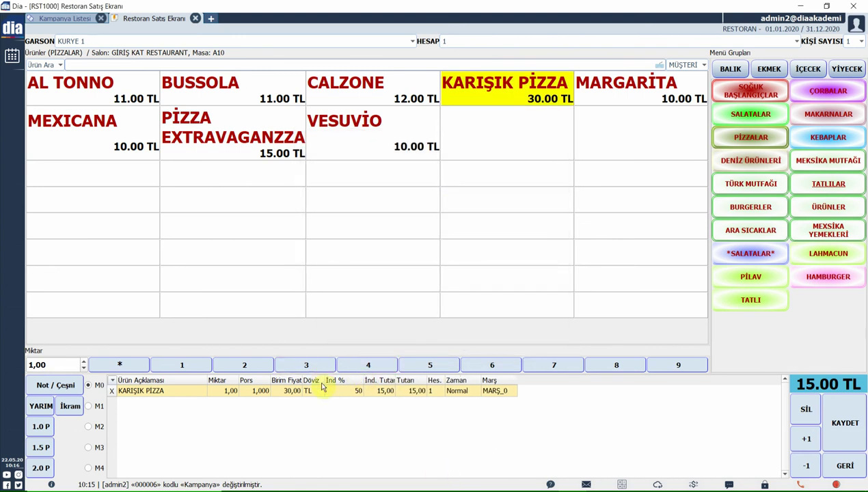